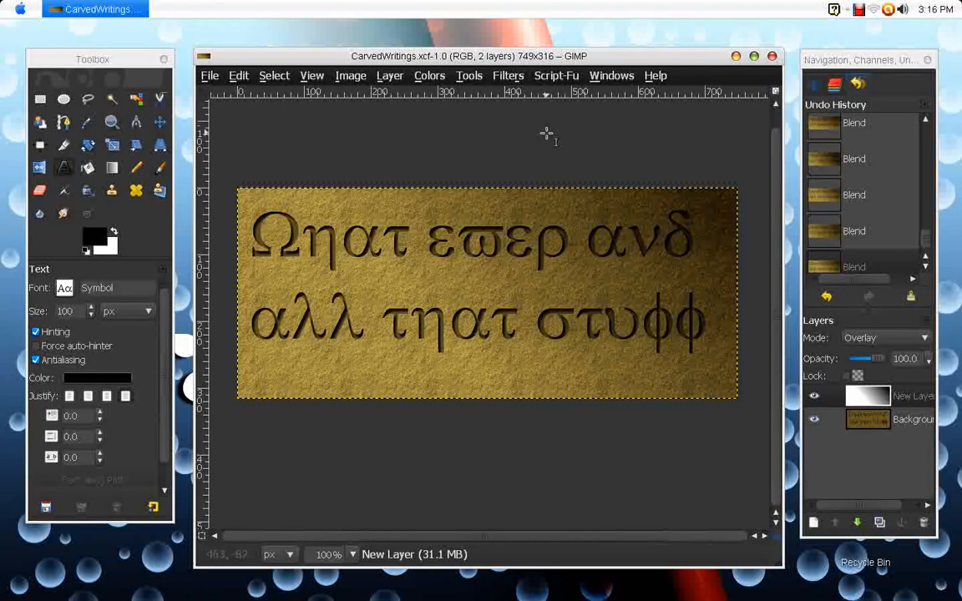
pyautogui.click(567, 77)
pyautogui.moveTo(576, 96)
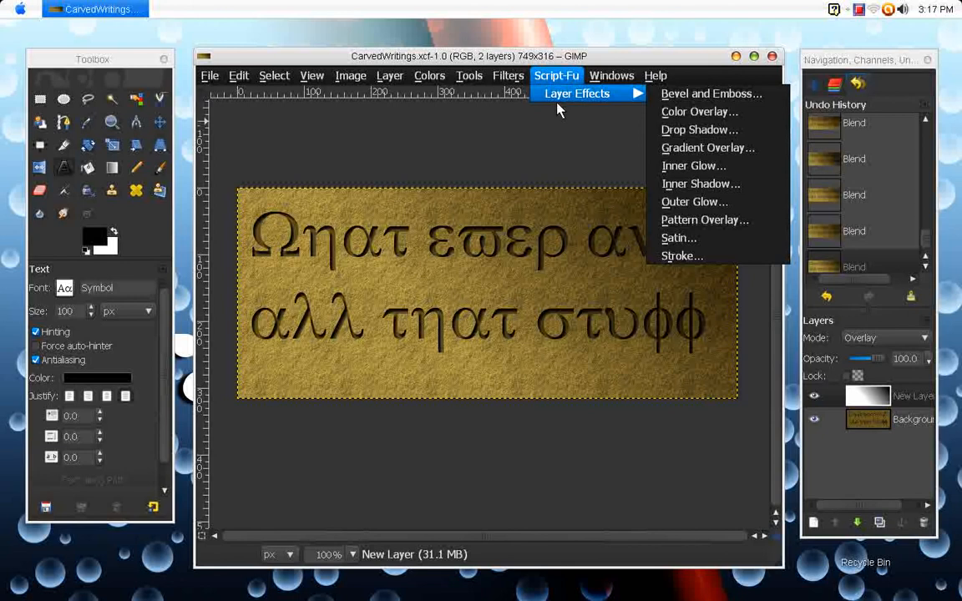
pyautogui.click(477, 146)
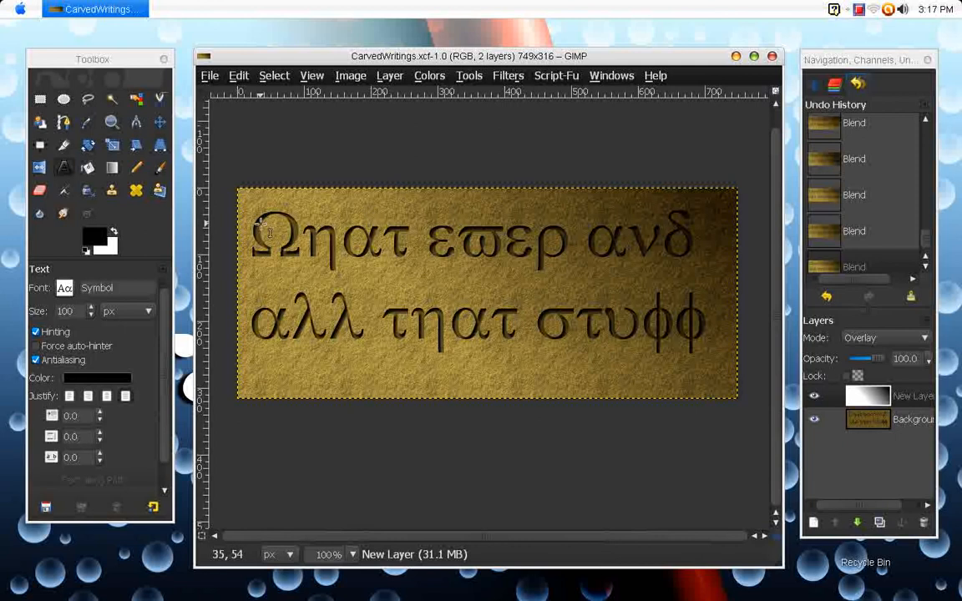
# - Create a new 749 × 316 pixel image and enlarge its window over the existing CarvedWritings image
pyautogui.click(211, 78)
pyautogui.click(228, 94)
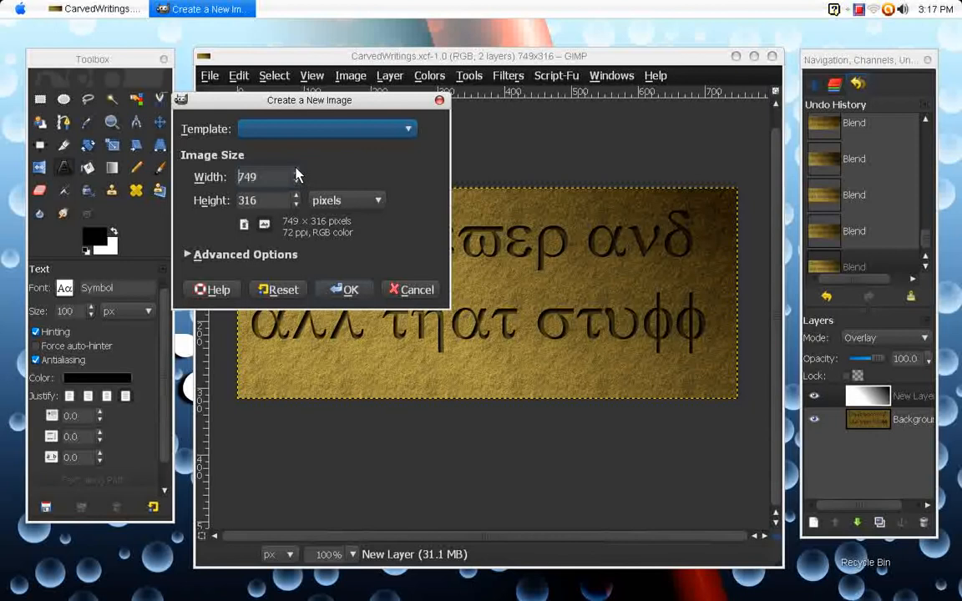
pyautogui.click(349, 290)
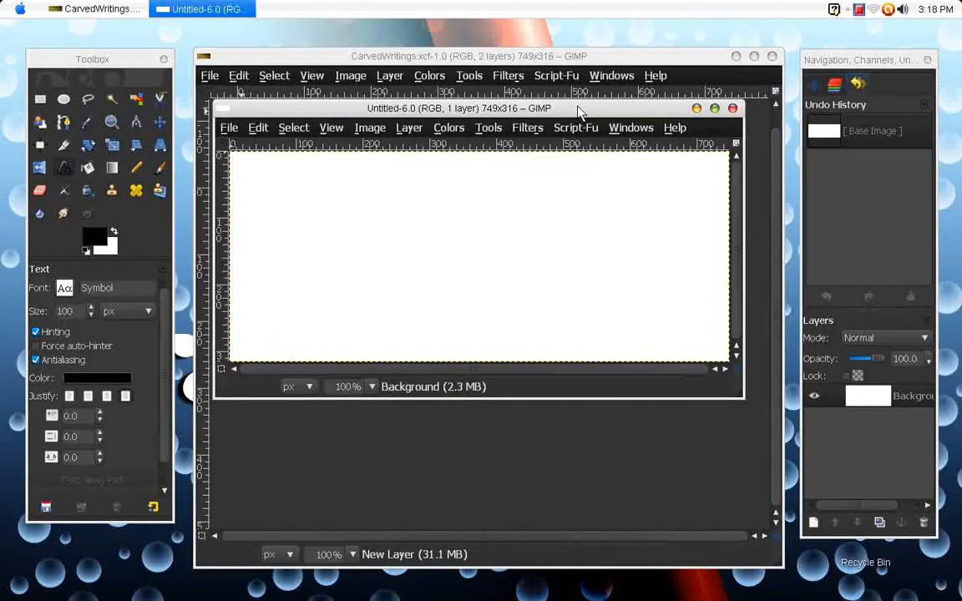
pyautogui.moveTo(578, 111); pyautogui.dragTo(564, 66)
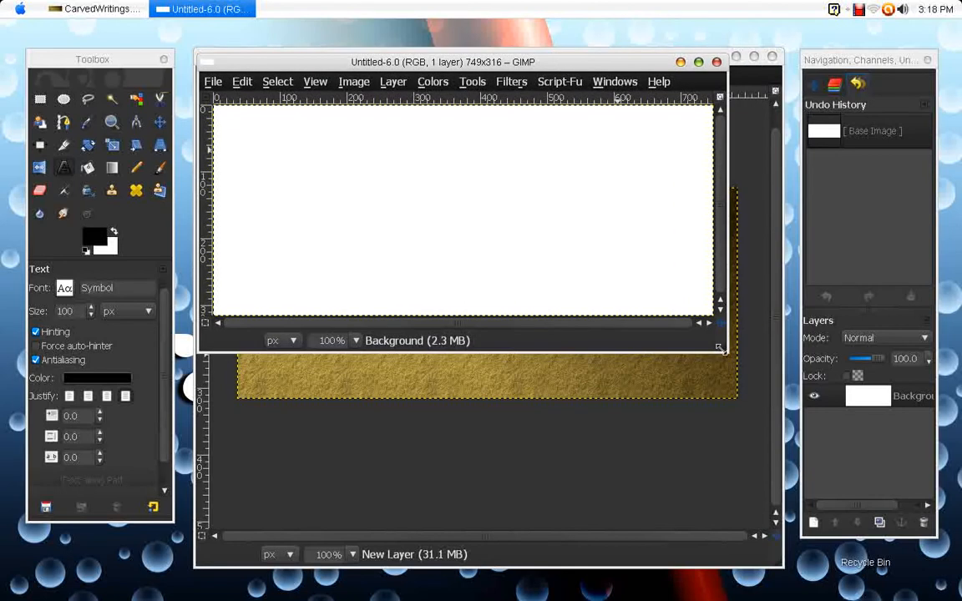
pyautogui.moveTo(718, 348); pyautogui.dragTo(772, 556)
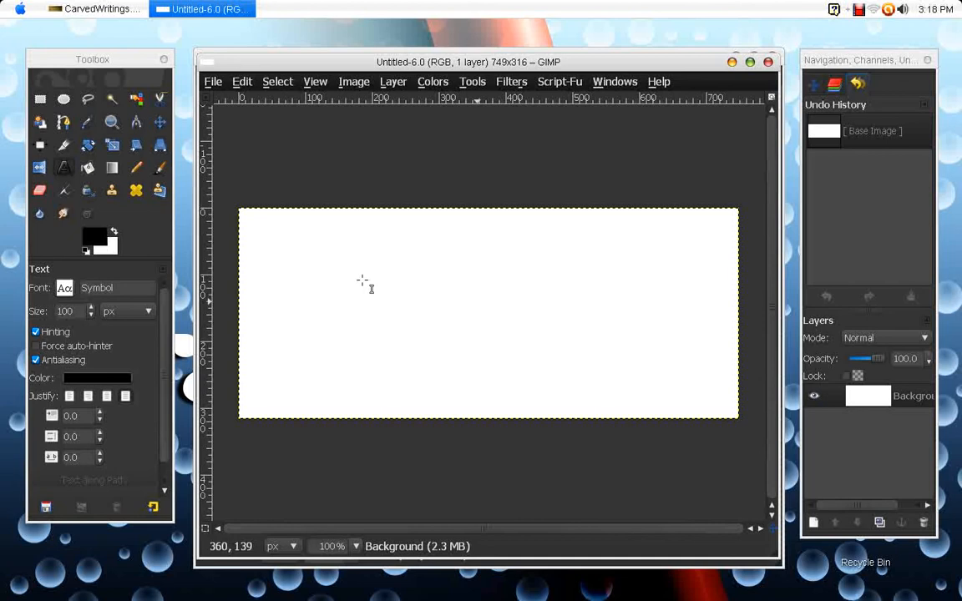
# - Fill the blank canvas with the Slate pattern using the Bucket Fill tool
pyautogui.click(90, 170)
pyautogui.click(91, 172)
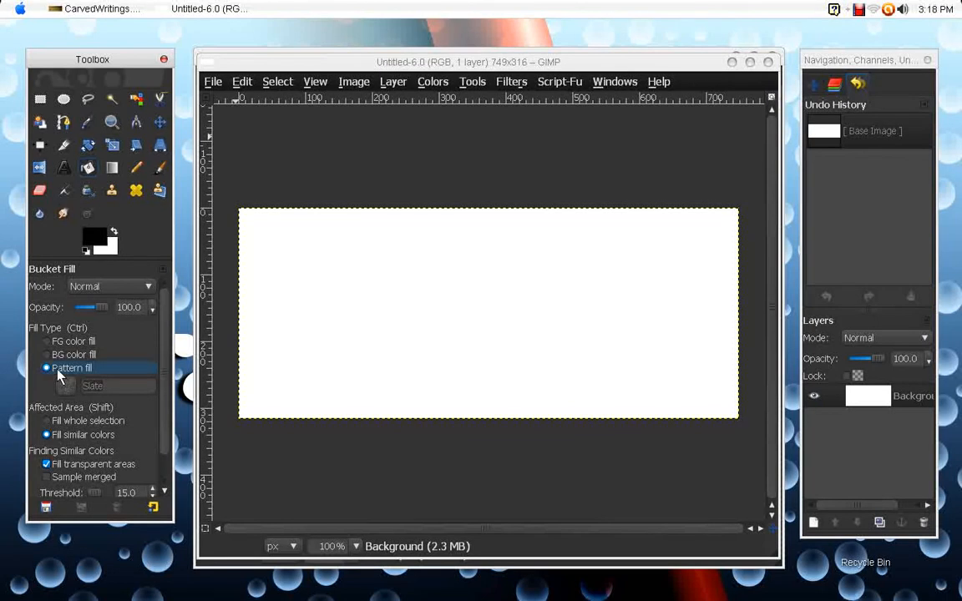
pyautogui.click(108, 386)
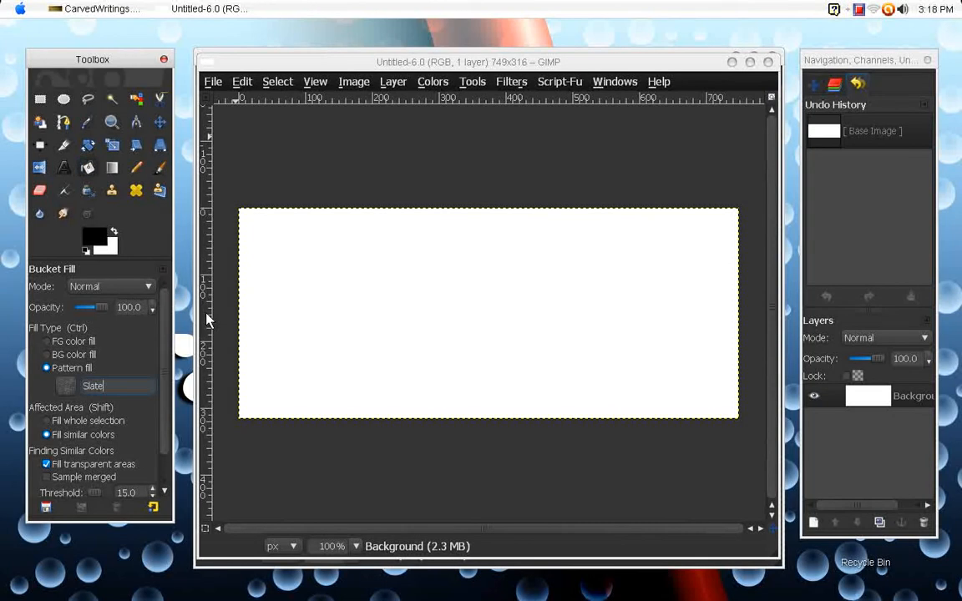
pyautogui.click(328, 247)
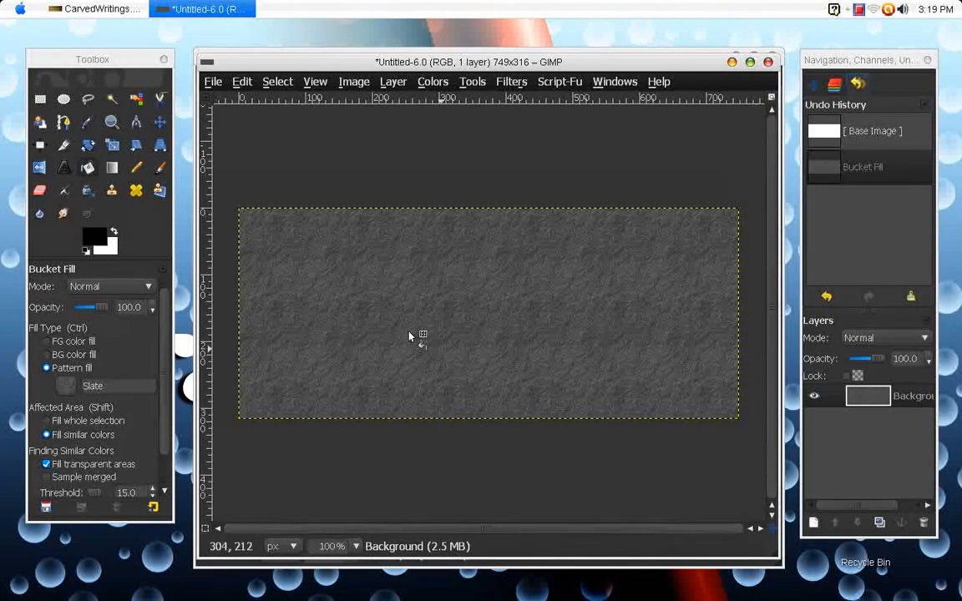
# - Colorize the slate background with hue 60, saturation 50 and lightness -10
pyautogui.click(440, 84)
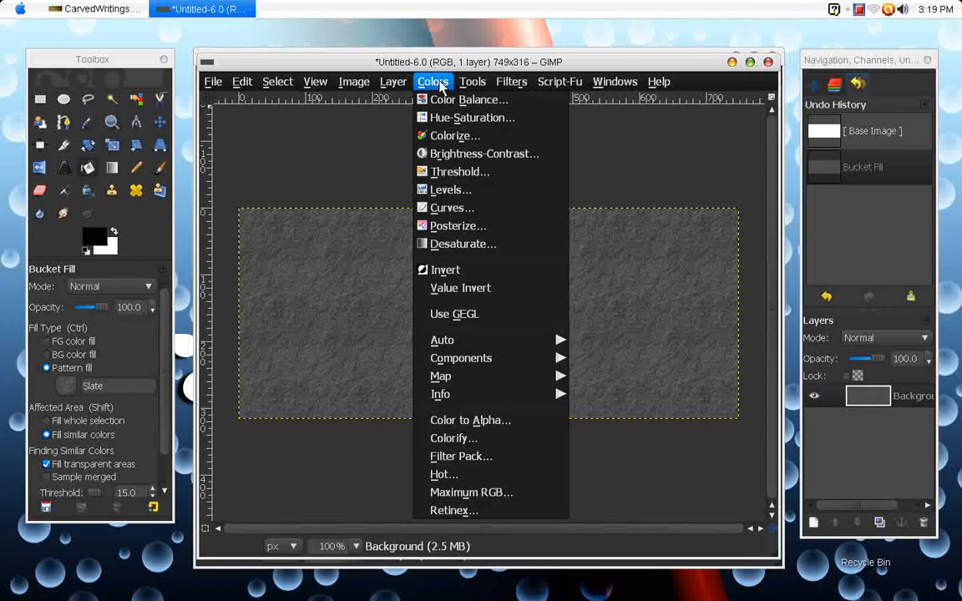
pyautogui.click(458, 142)
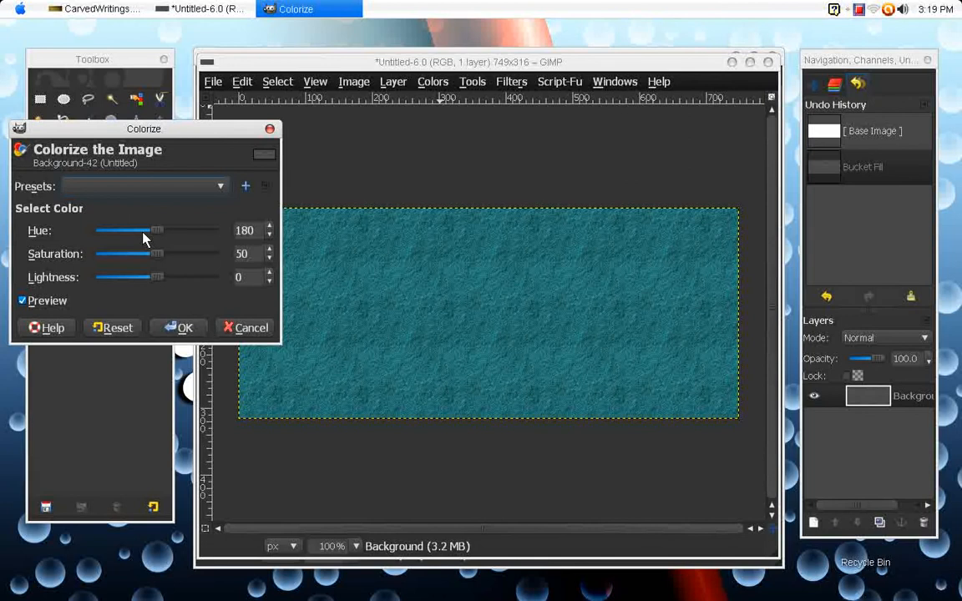
pyautogui.moveTo(108, 232)
pyautogui.mouseDown()
pyautogui.moveTo(95, 224)
pyautogui.moveTo(98, 232)
pyautogui.mouseUp()
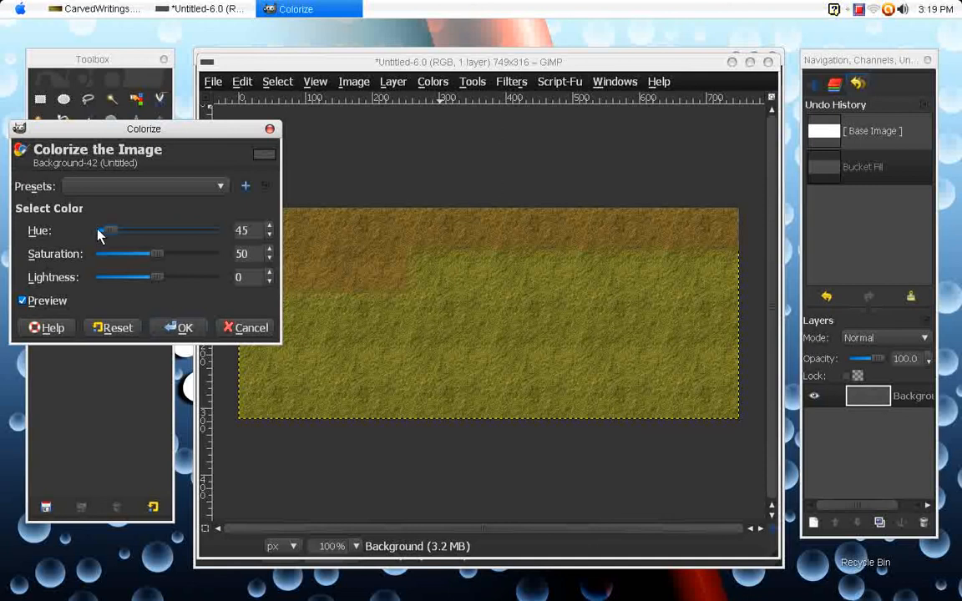
pyautogui.click(177, 231)
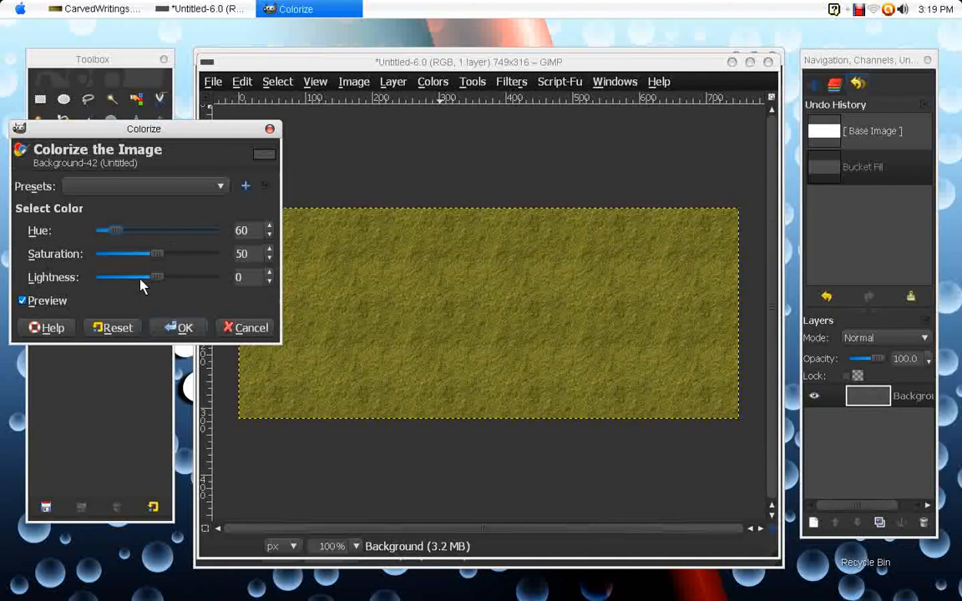
pyautogui.click(142, 280)
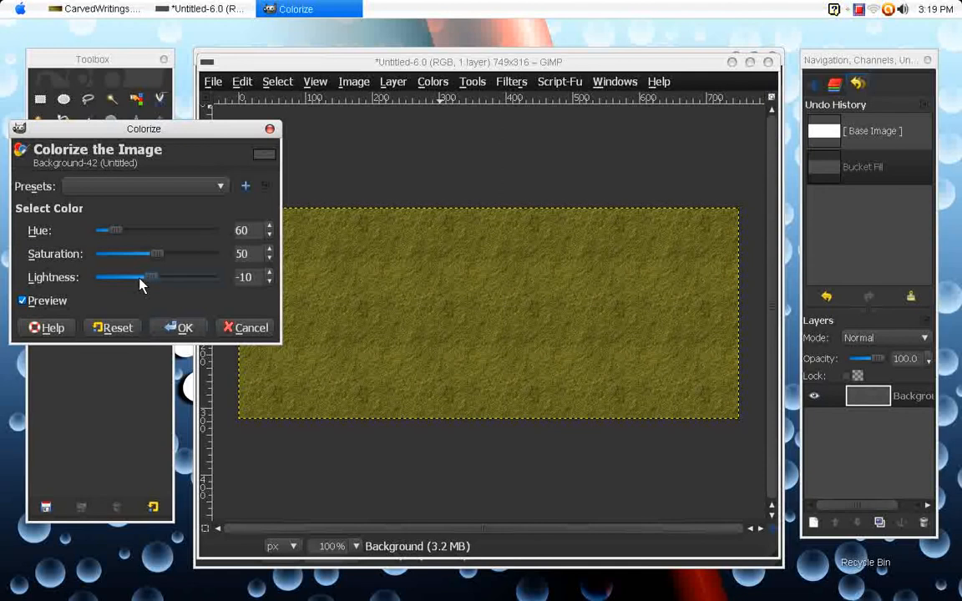
pyautogui.click(184, 328)
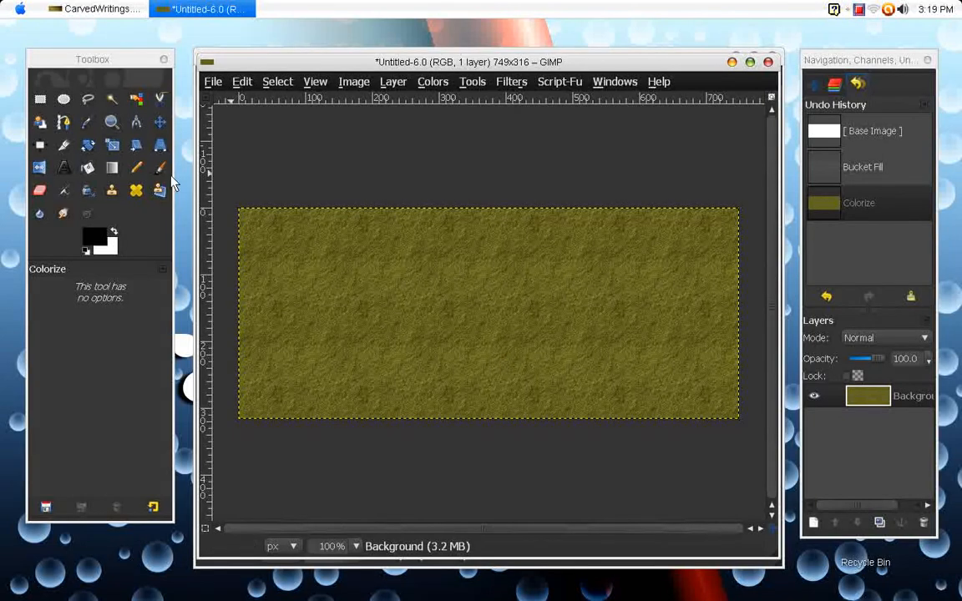
# - Add the two-line text "Whatever you / want to write" in 100 px Symbol font, starting near the canvas's upper-left corner
pyautogui.click(62, 173)
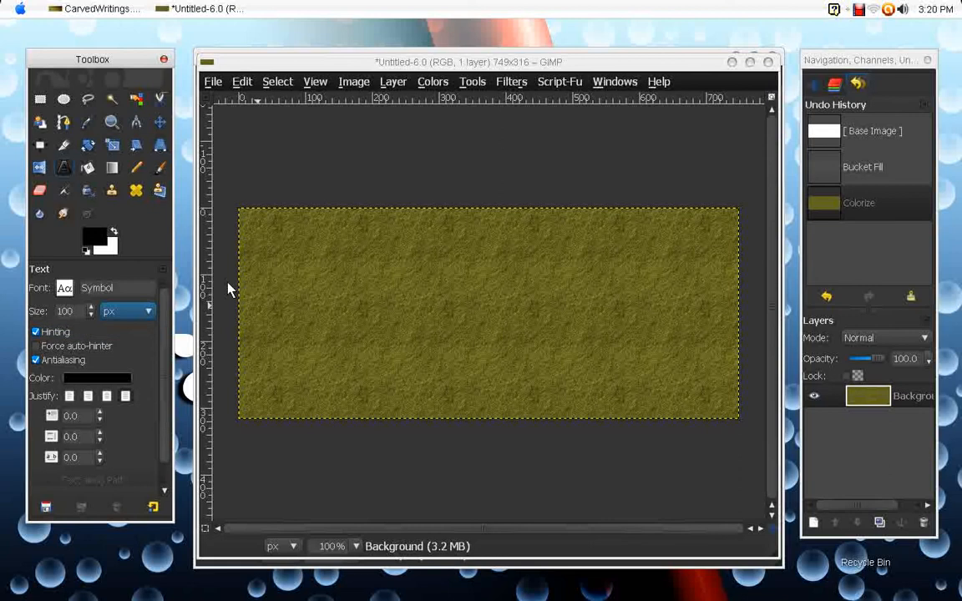
pyautogui.click(251, 221)
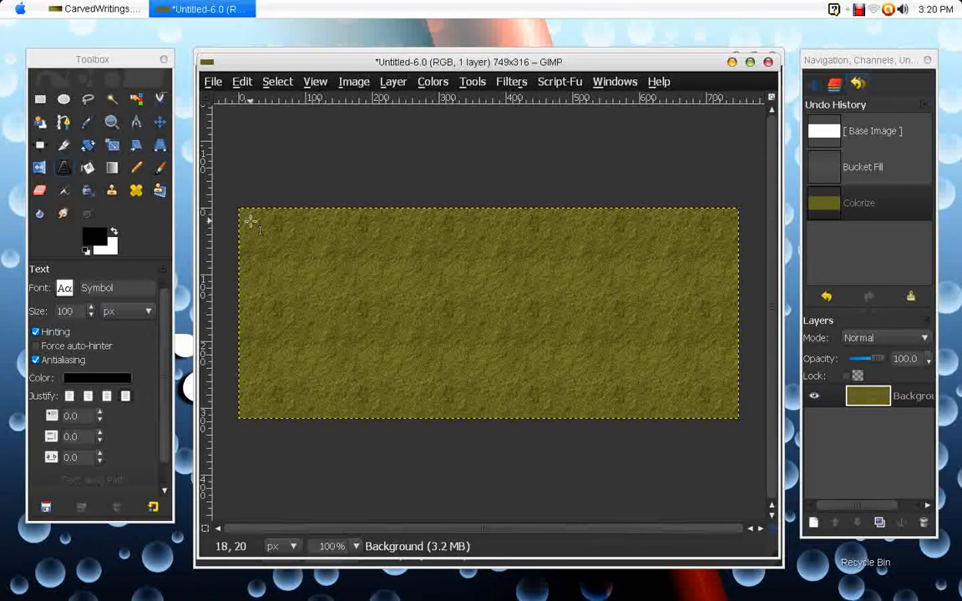
pyautogui.click(250, 221)
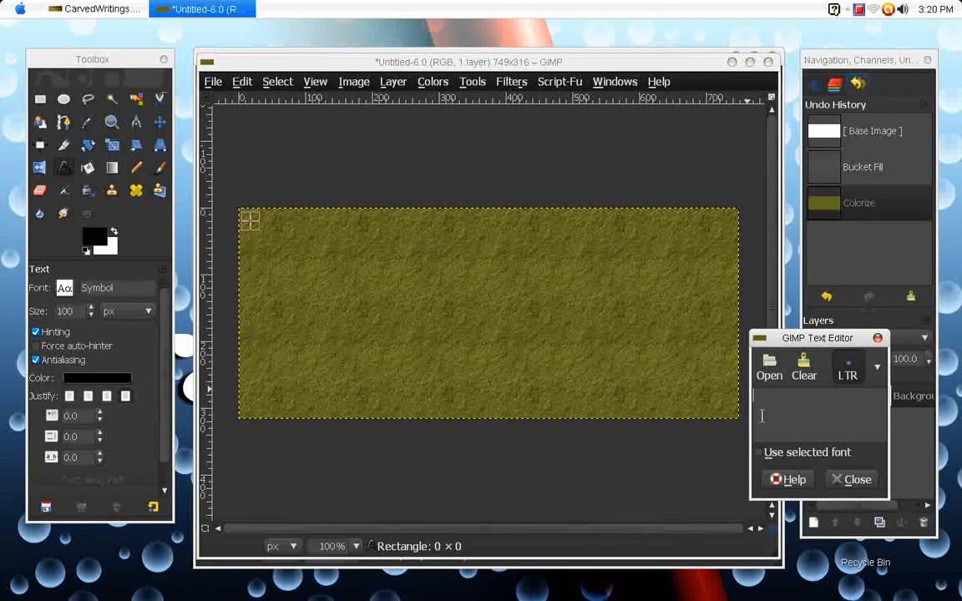
pyautogui.write('W')
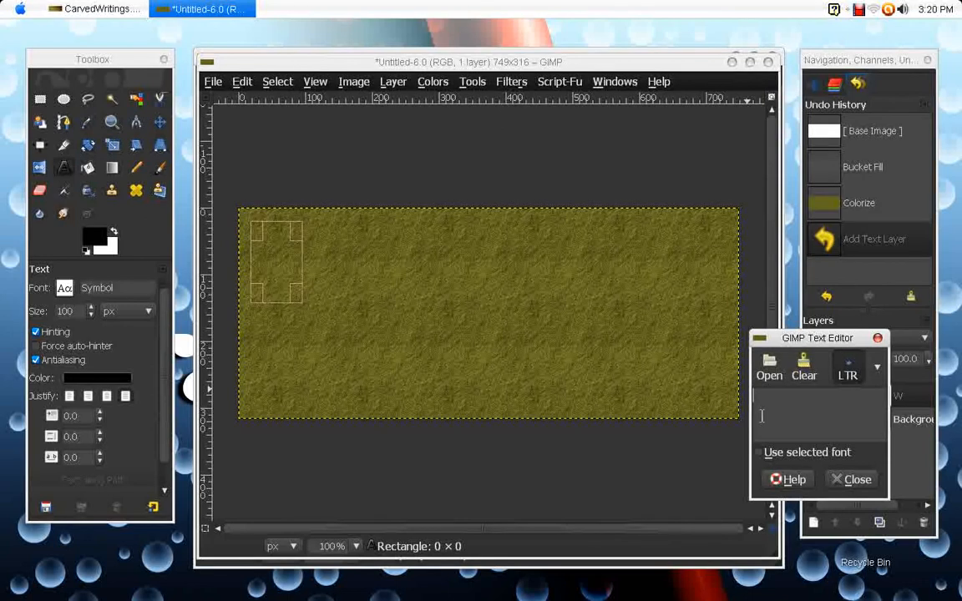
pyautogui.write('hatever you')
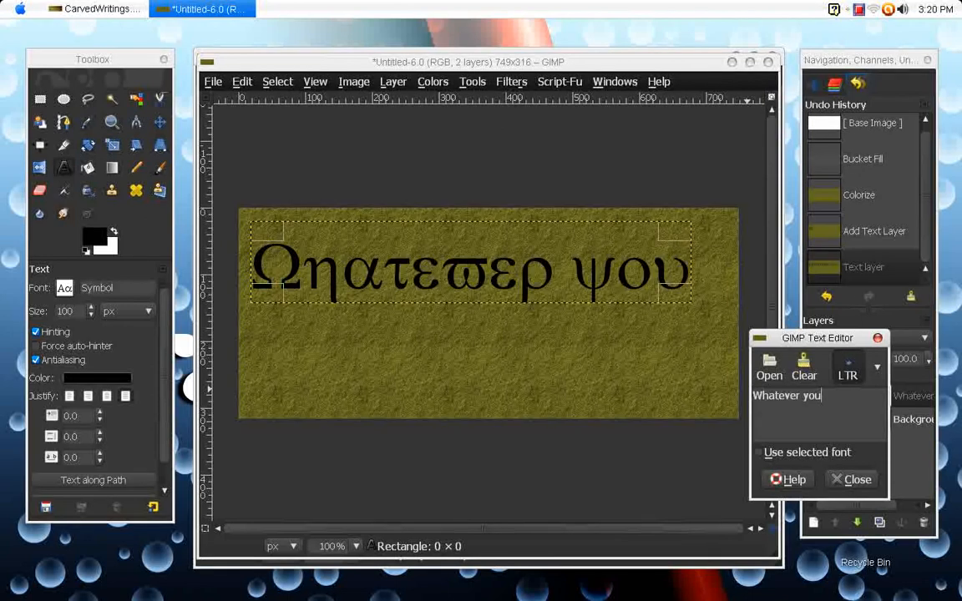
pyautogui.press('Return')
pyautogui.write('want to write')
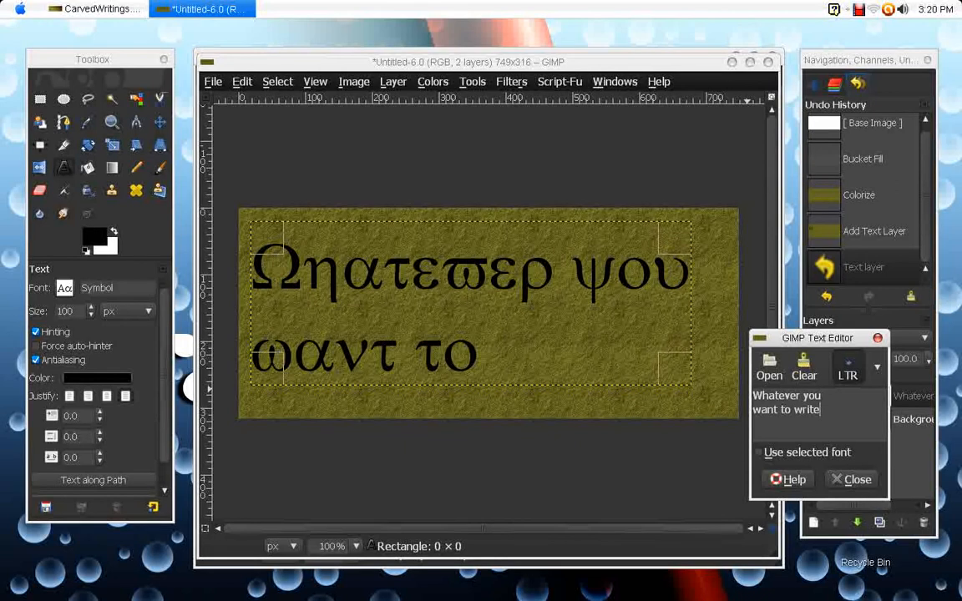
pyautogui.click(839, 479)
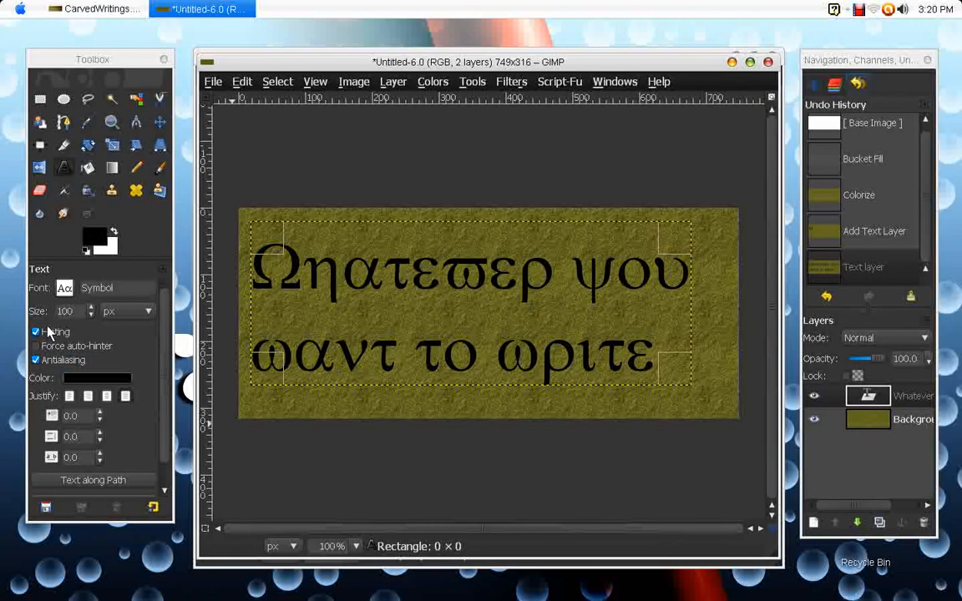
# - Set the text color to dark brown 31290f
pyautogui.click(81, 380)
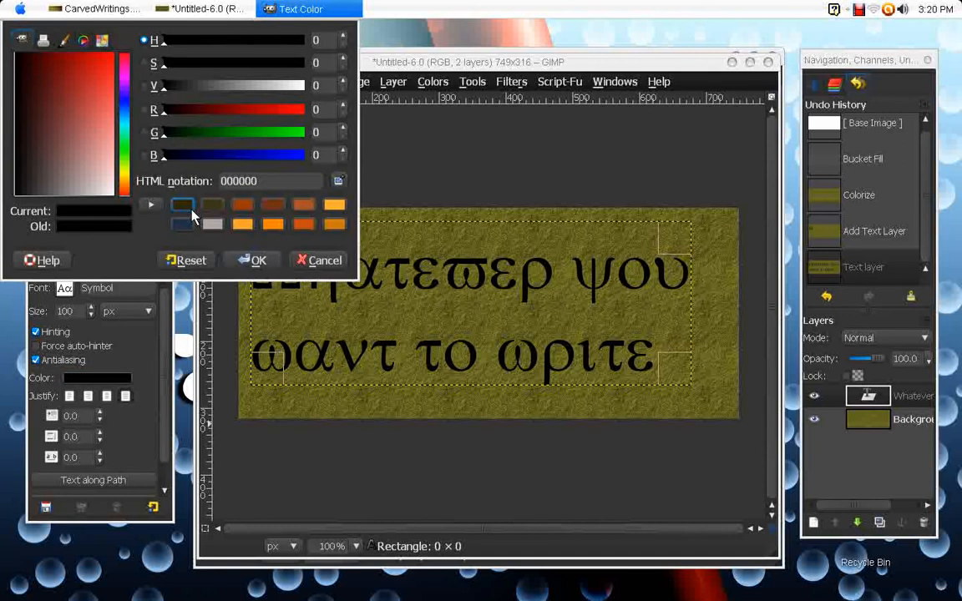
pyautogui.click(191, 211)
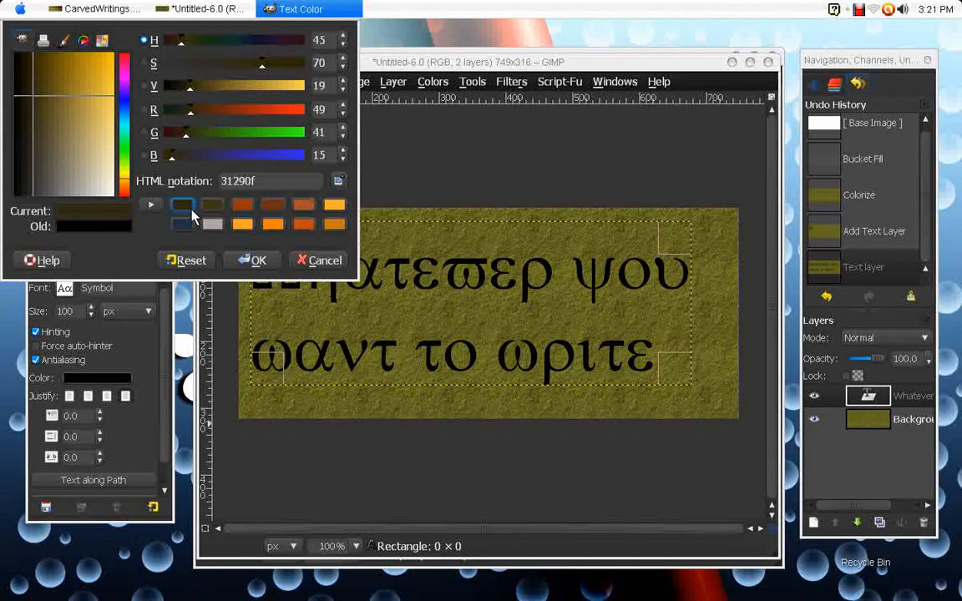
pyautogui.click(255, 260)
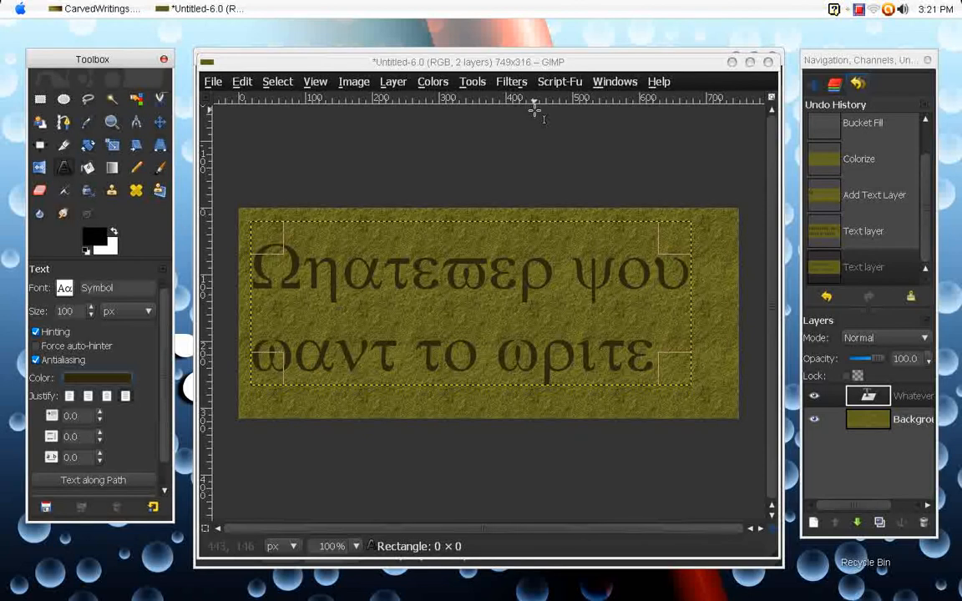
# - Apply an Inner Shadow layer effect to the text in black with 75 opacity, size 5, offset angle 120 and offset distance 5
pyautogui.click(561, 82)
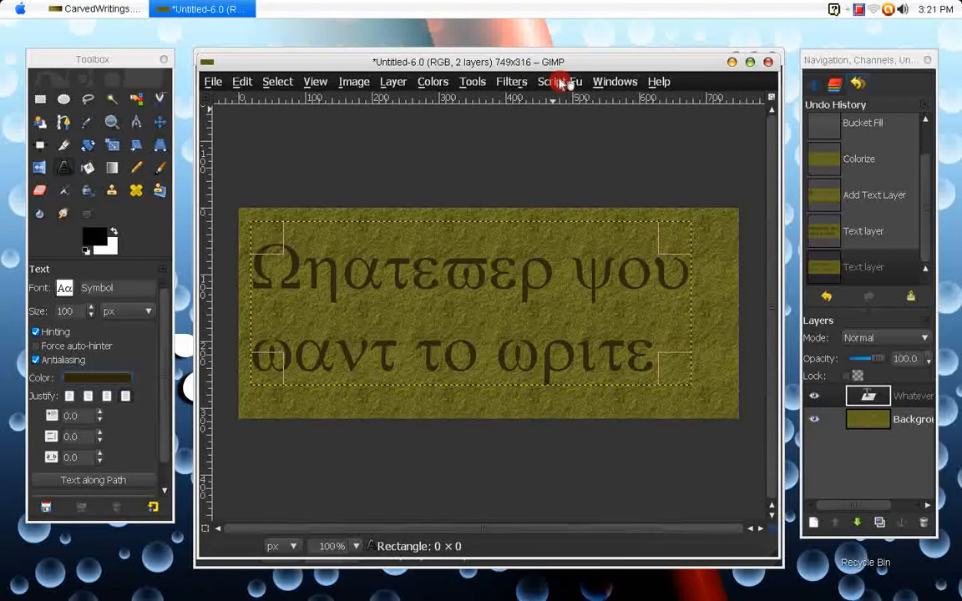
pyautogui.moveTo(637, 97)
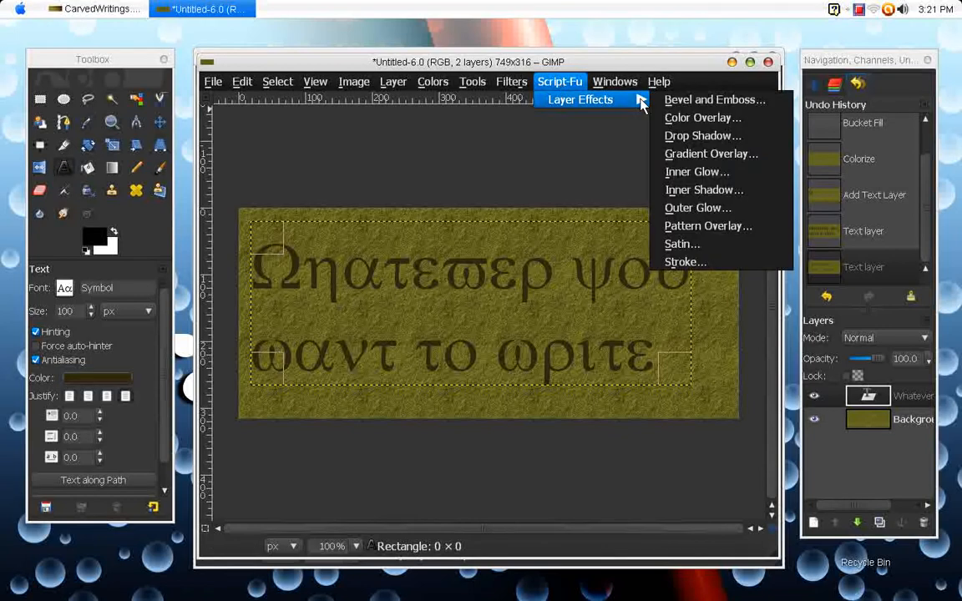
pyautogui.click(714, 191)
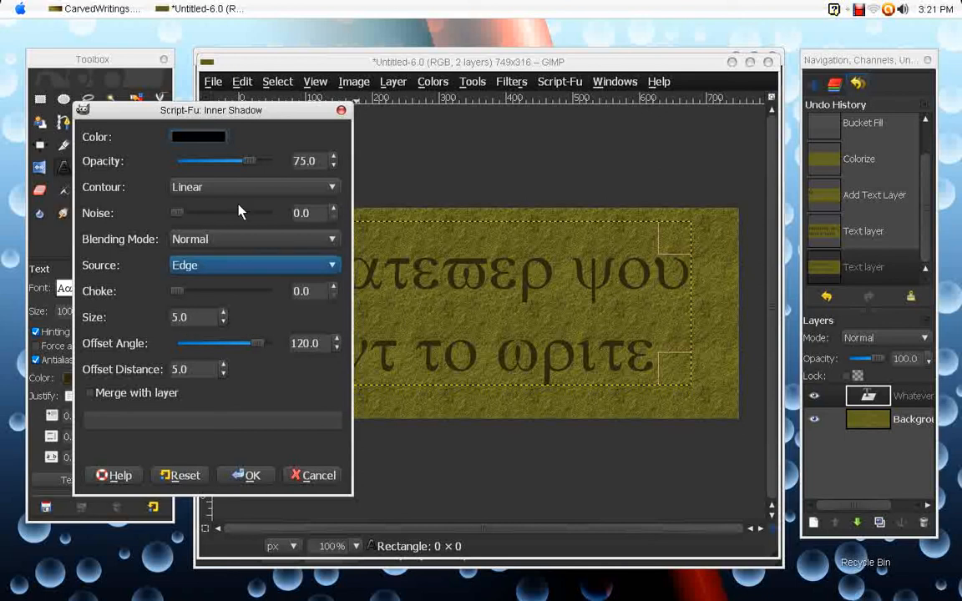
pyautogui.click(248, 474)
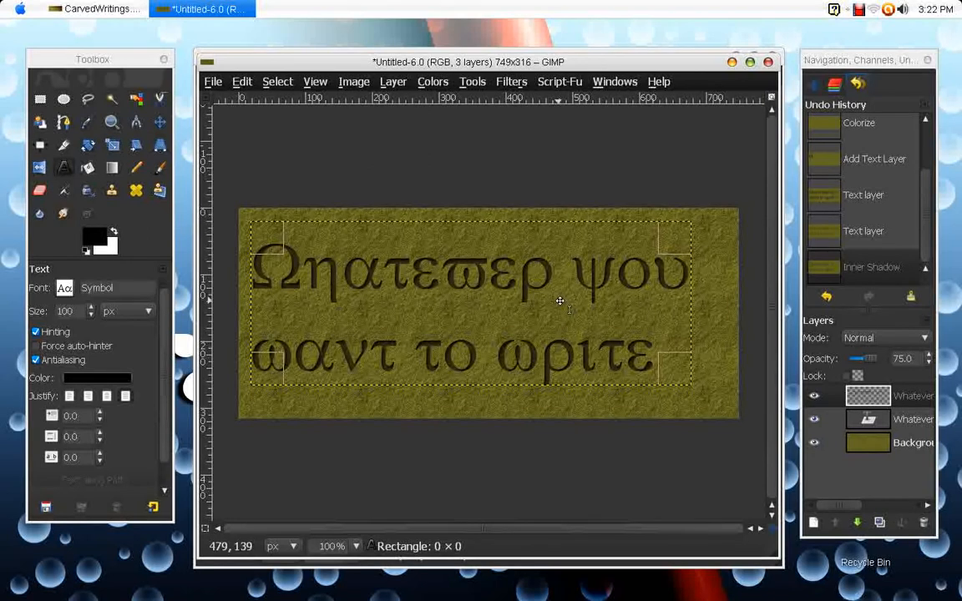
# - Duplicate the inner shadow layer twice
pyautogui.click(891, 396)
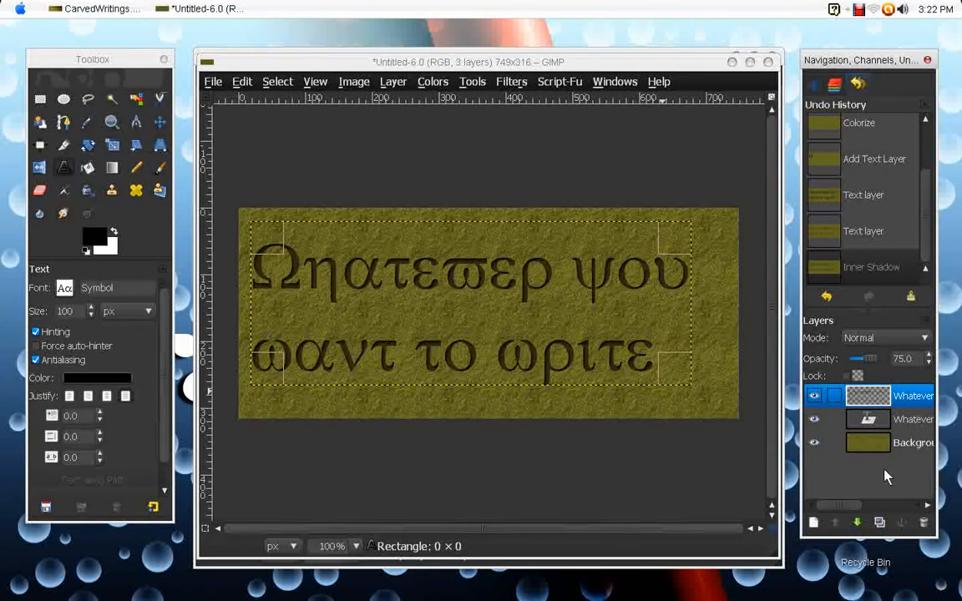
pyautogui.click(881, 522)
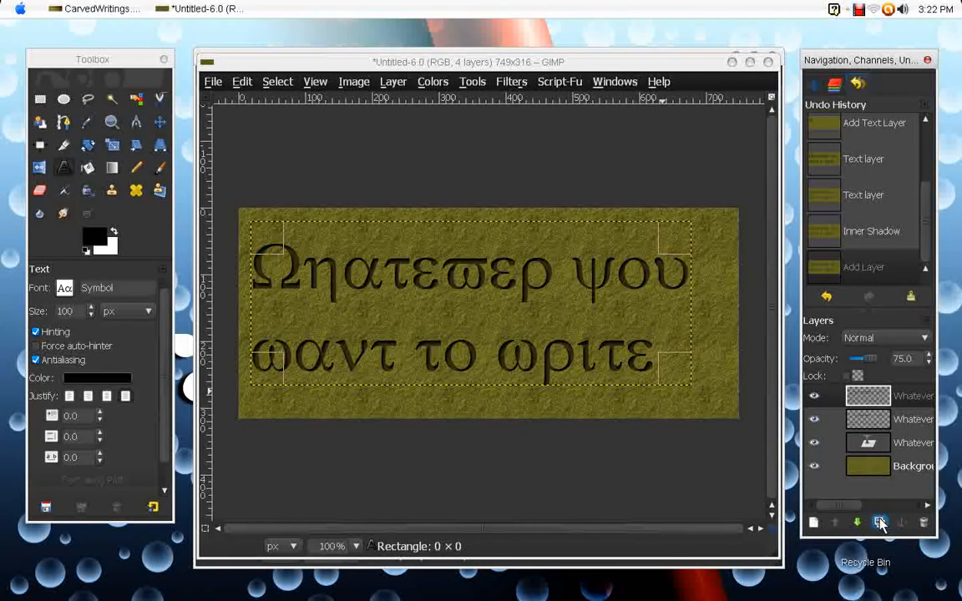
pyautogui.click(881, 523)
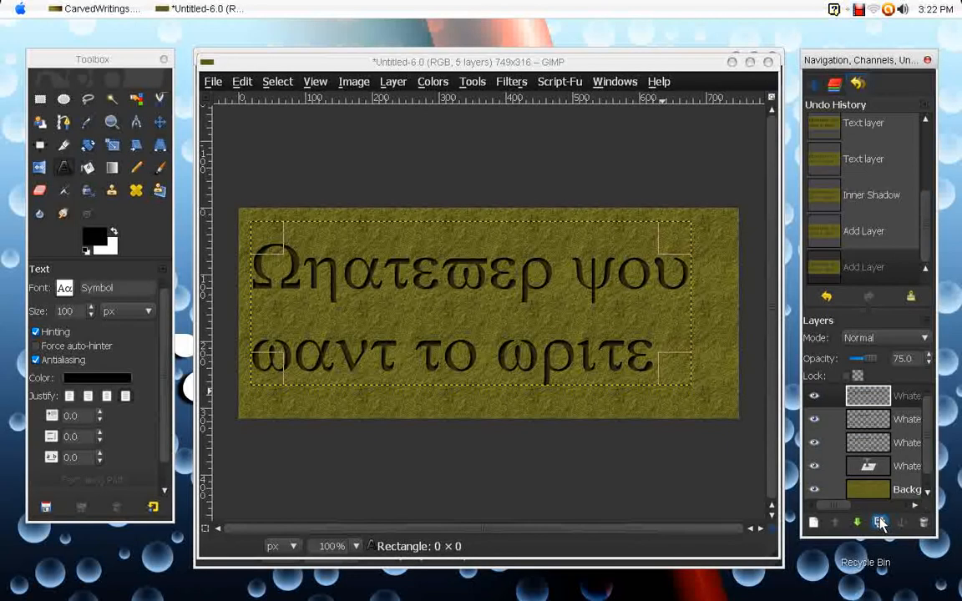
# - Flatten the image so the shadow, text and background layers merge into one
pyautogui.click(897, 442)
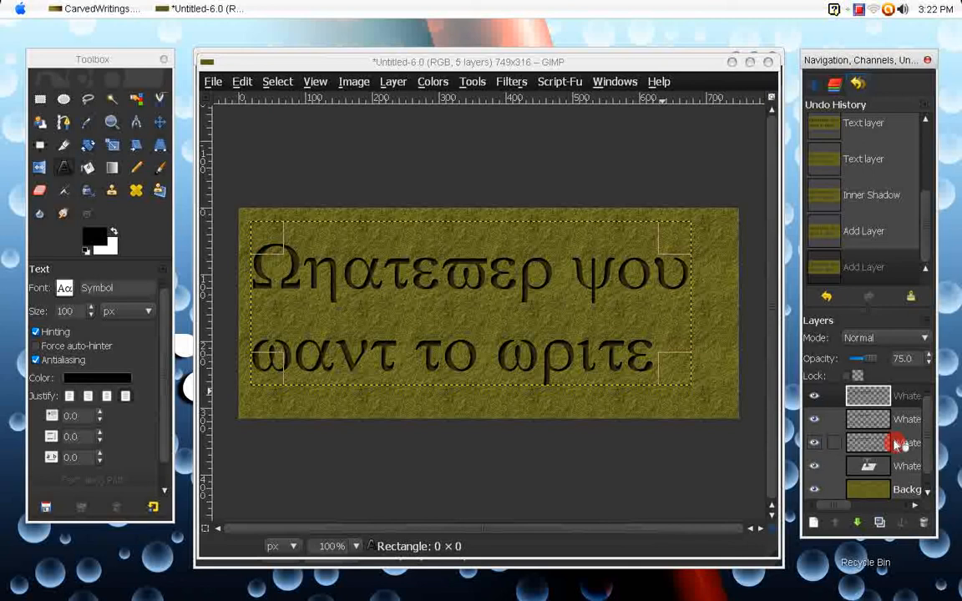
pyautogui.click(874, 396)
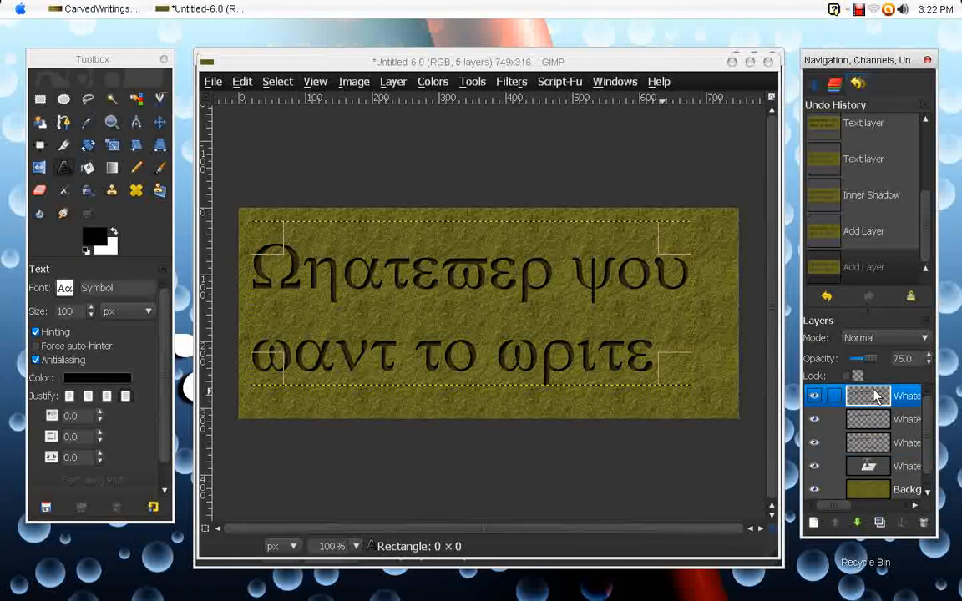
pyautogui.rightClick(872, 389)
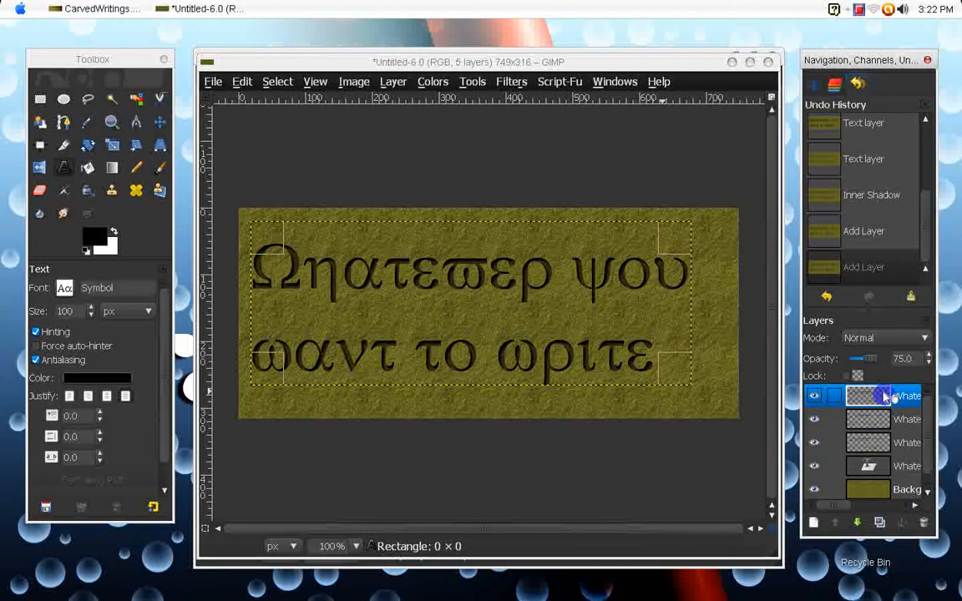
pyautogui.click(848, 435)
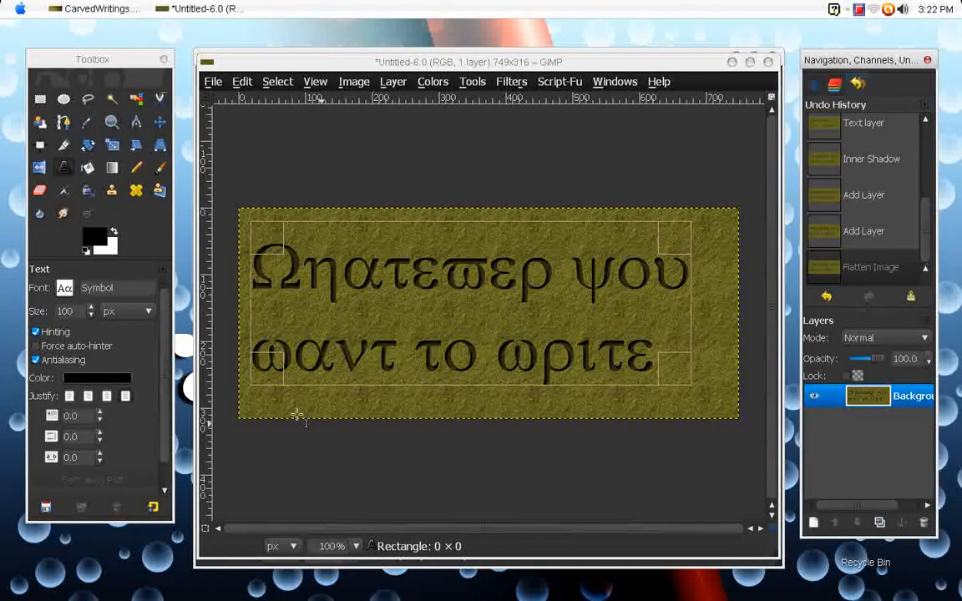
# - Activate the Blend tool and add a new transparent layer above the flattened stone background
pyautogui.click(97, 168)
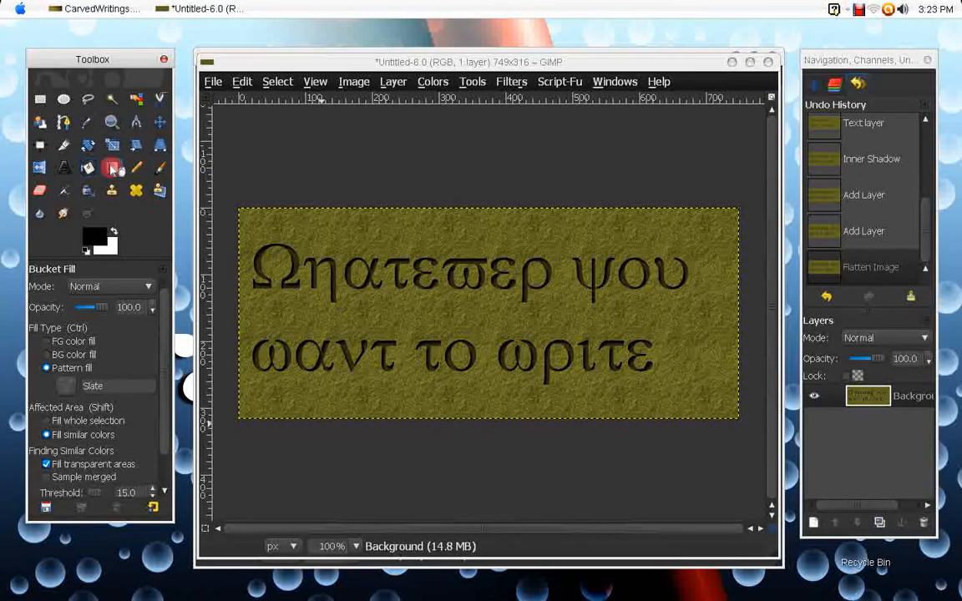
pyautogui.click(112, 168)
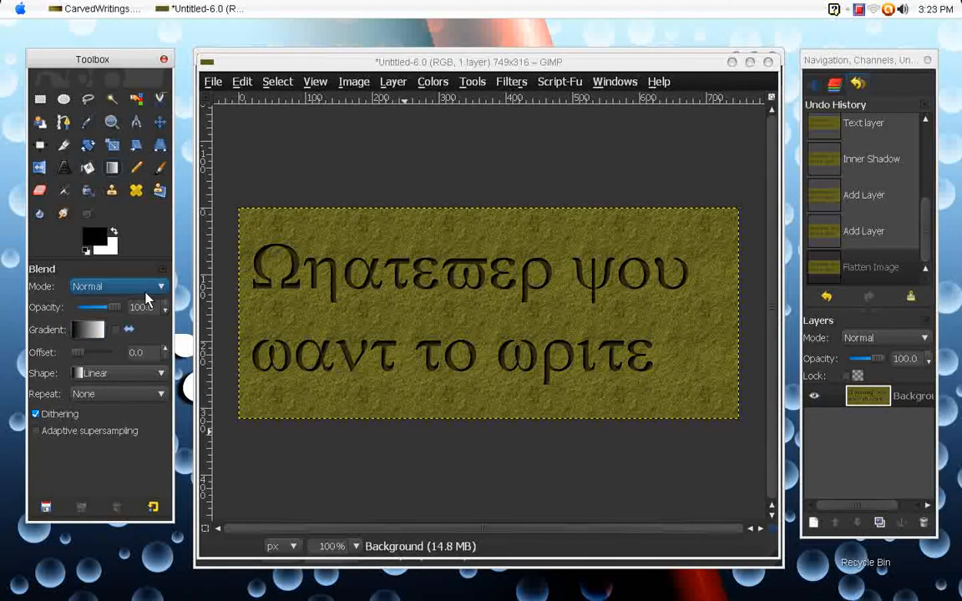
pyautogui.click(812, 524)
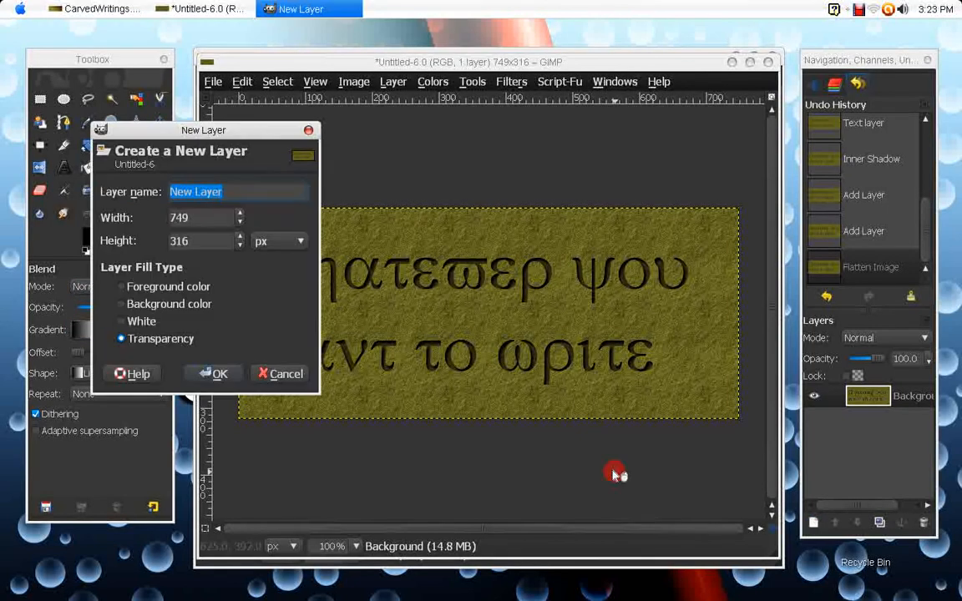
pyautogui.click(213, 373)
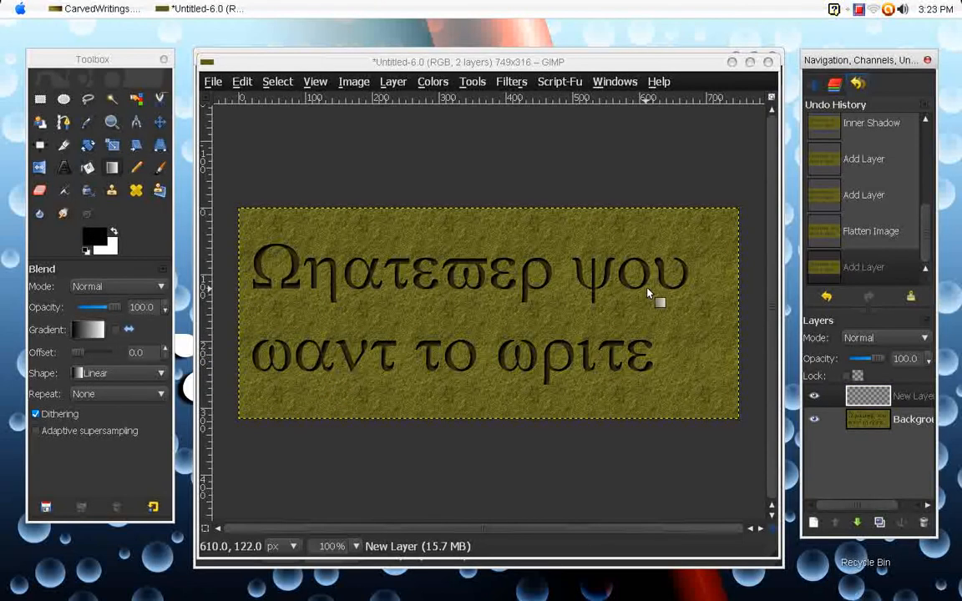
# - Fill the new layer with a linear black-to-white gradient running diagonally from the image's upper-right corner to below its lower edge
pyautogui.moveTo(738, 210); pyautogui.dragTo(329, 426)
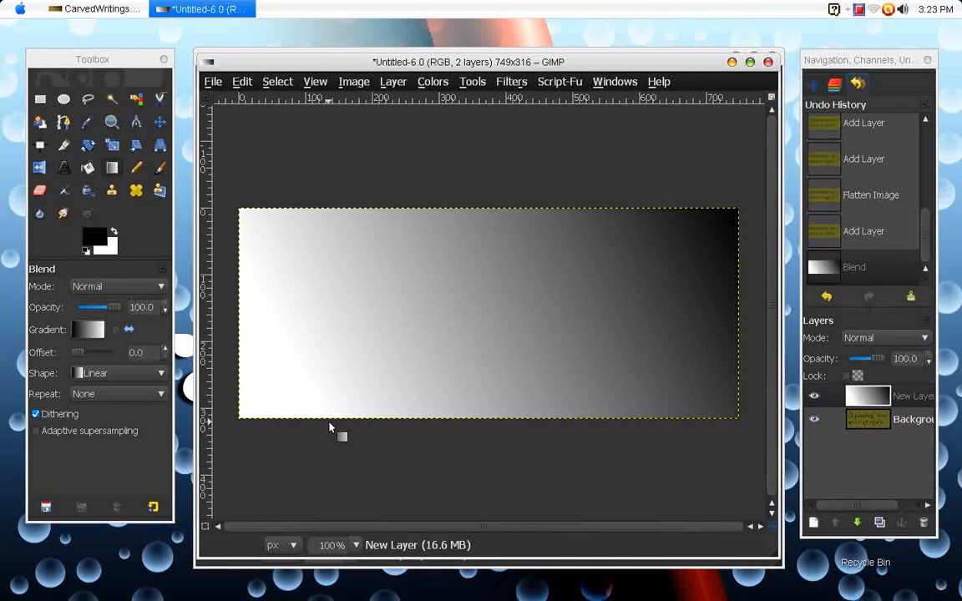
pyautogui.hotkey('ctrl', 'z')
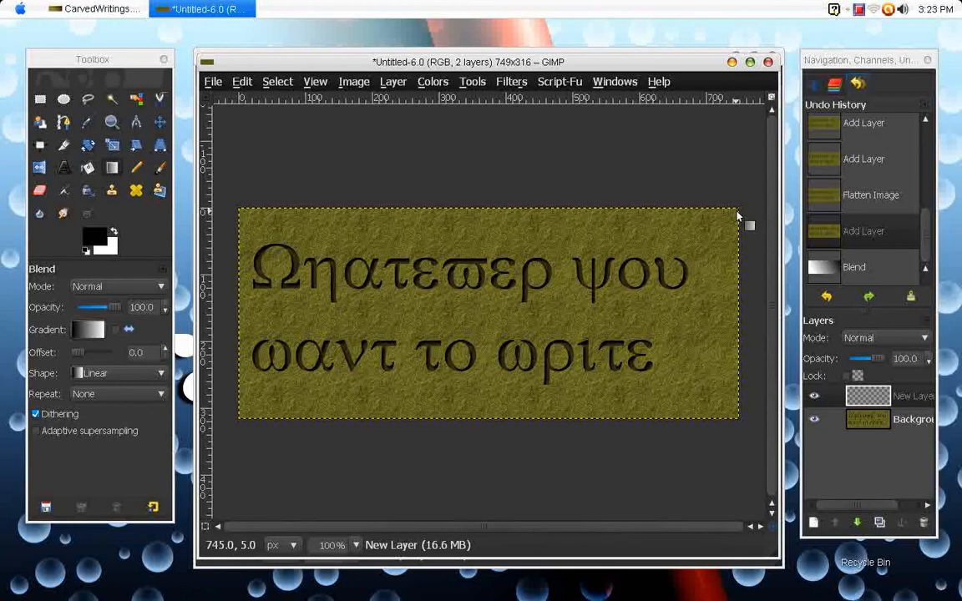
pyautogui.moveTo(737, 216); pyautogui.dragTo(357, 461)
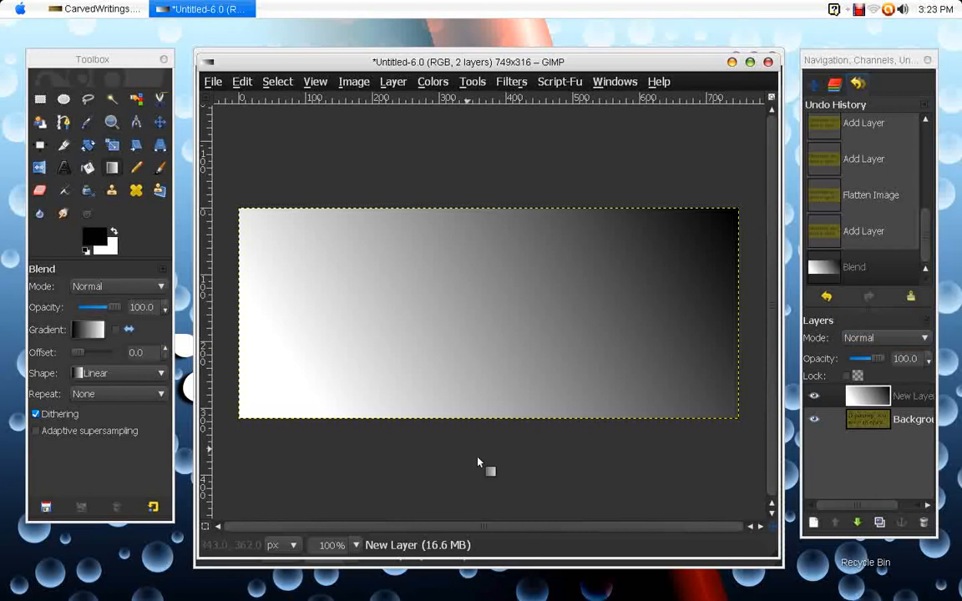
# - Set the gradient layer's blend mode to Overlay and flatten the image
pyautogui.click(894, 337)
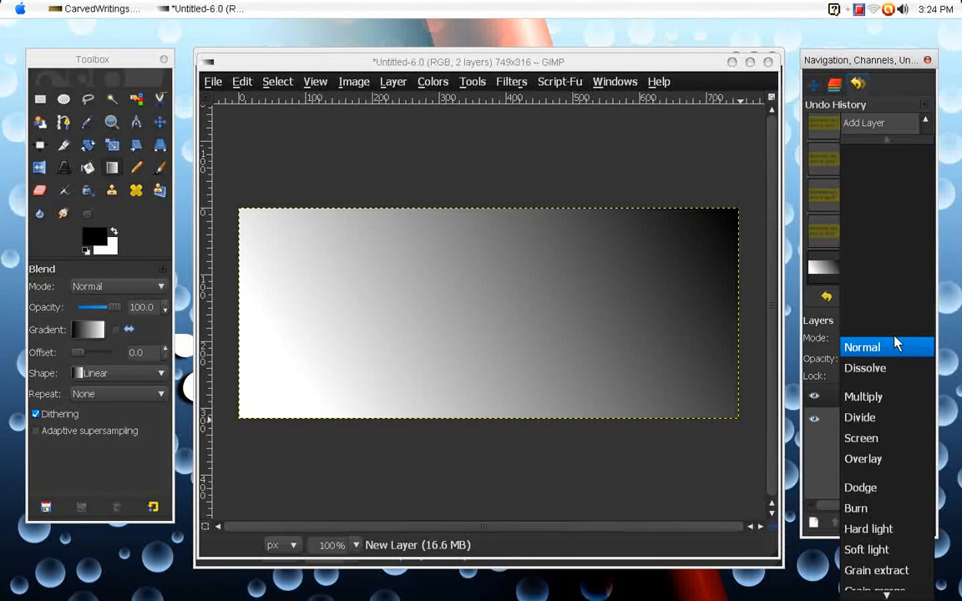
pyautogui.click(874, 463)
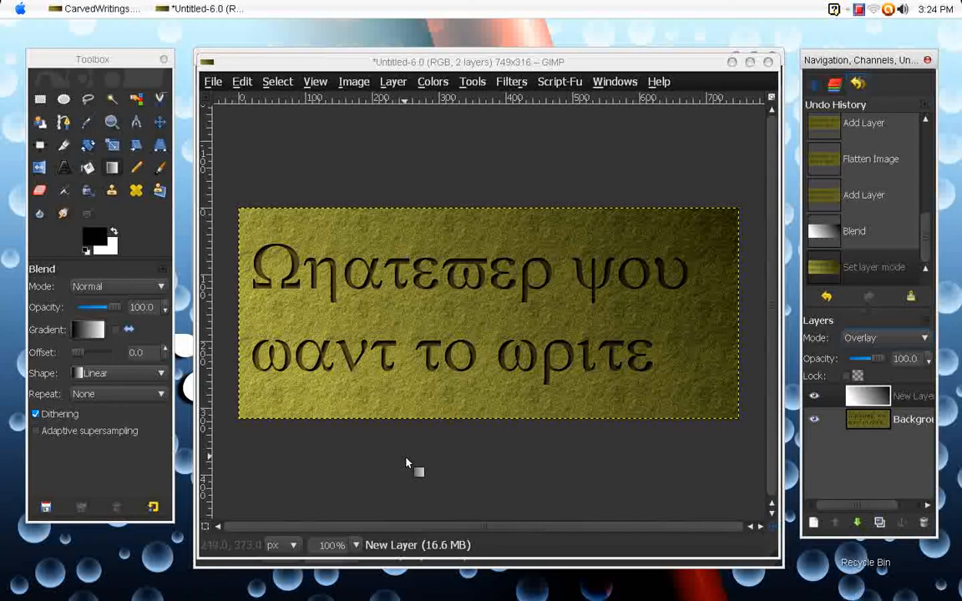
pyautogui.rightClick(897, 401)
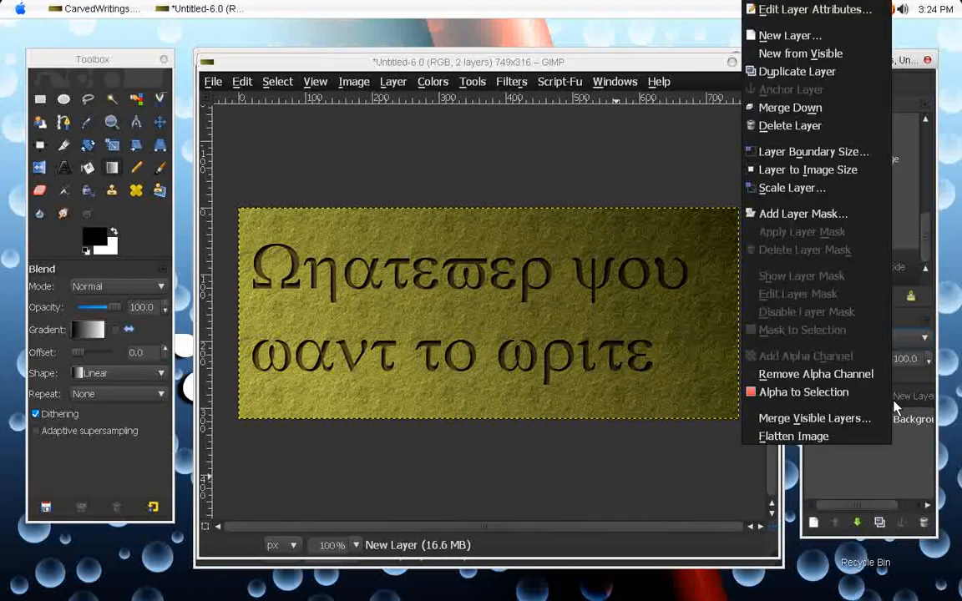
pyautogui.click(848, 441)
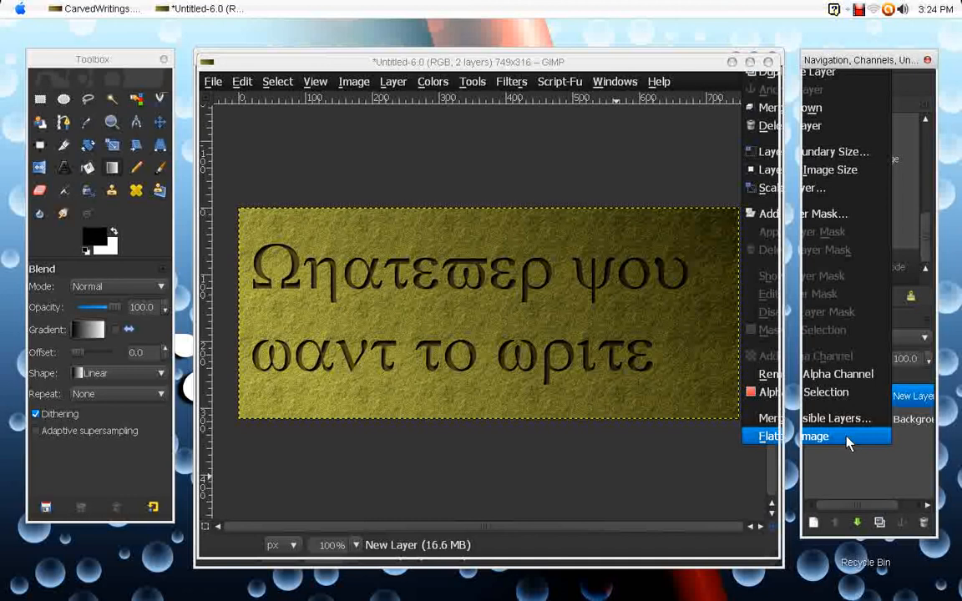